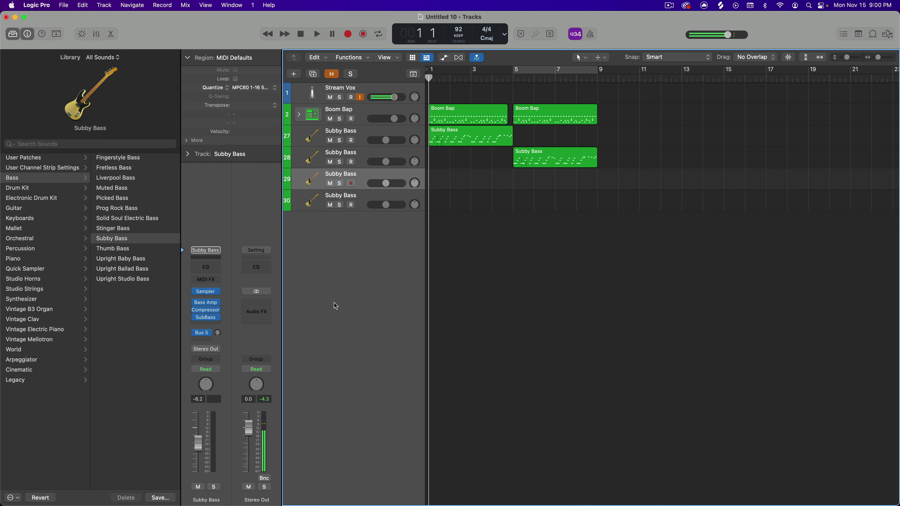
Scroll the track area and select the Boom Bap track header.
scroll(335, 306, "left", 3)
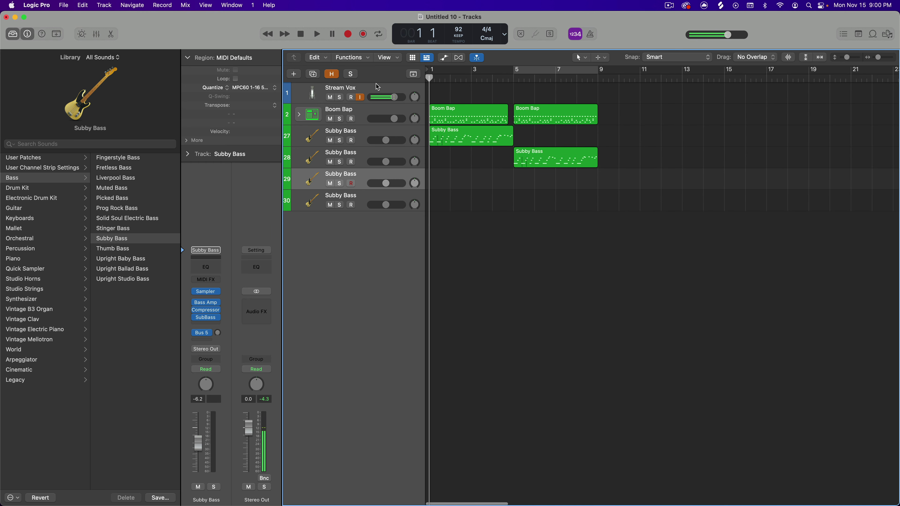
left_click(388, 107)
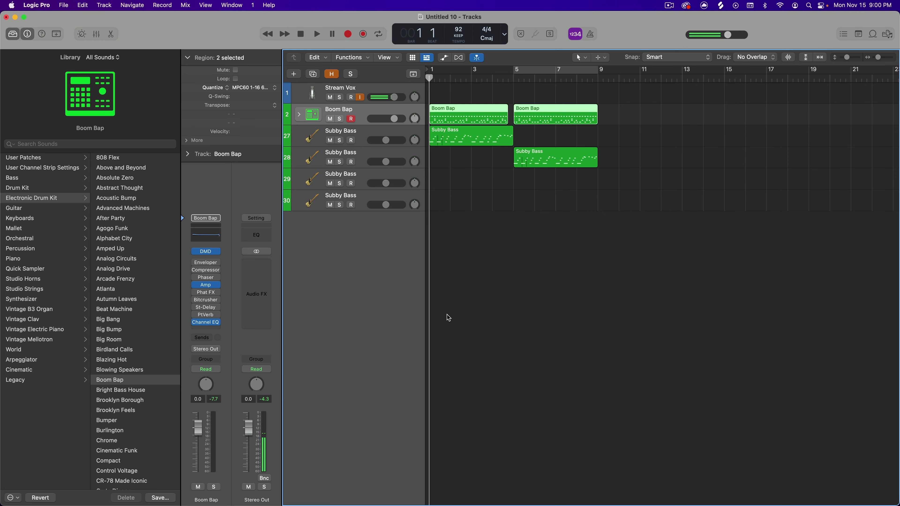
Check that Groove Track is ticked under Track Header Components, leaving it enabled.
right_click(329, 263)
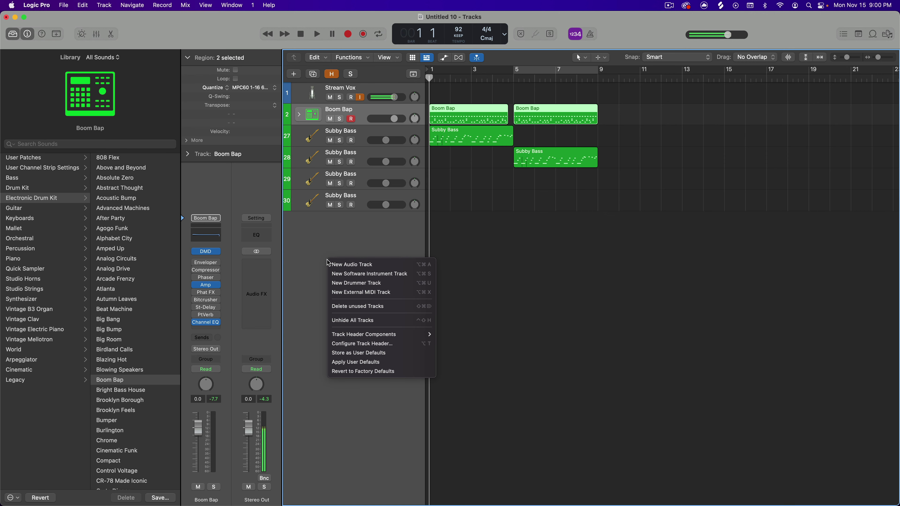
mouse_move(350, 335)
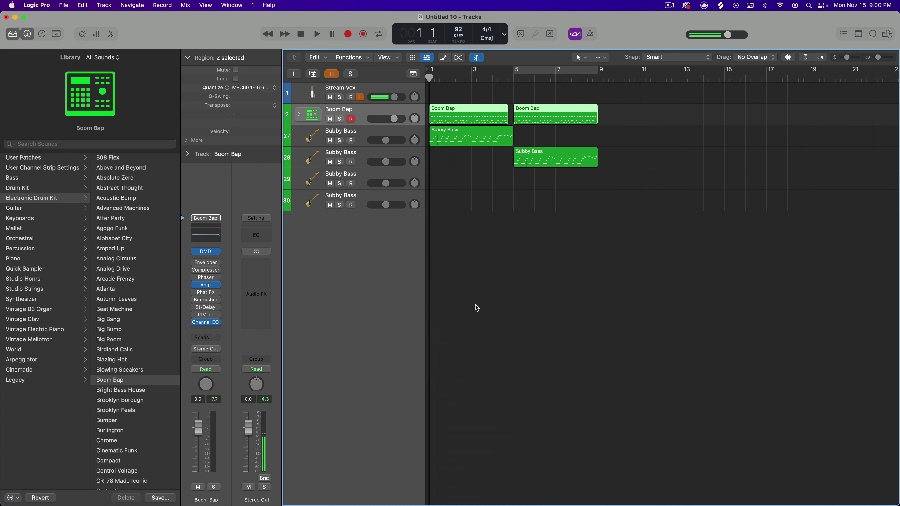
key("Escape")
right_click(346, 274)
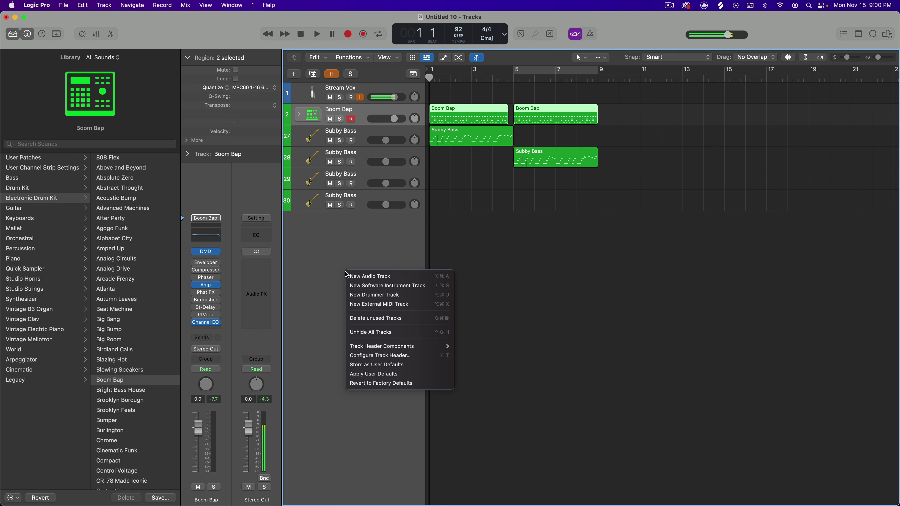
mouse_move(370, 346)
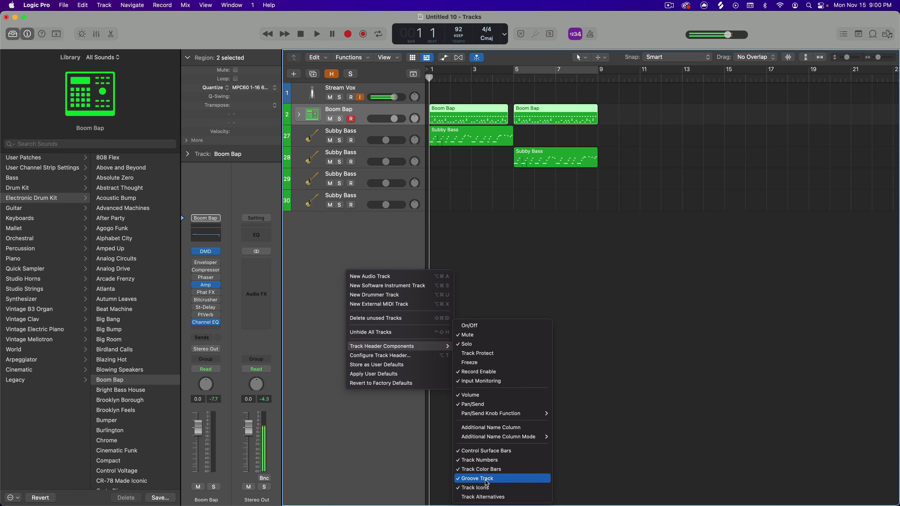
left_click(512, 278)
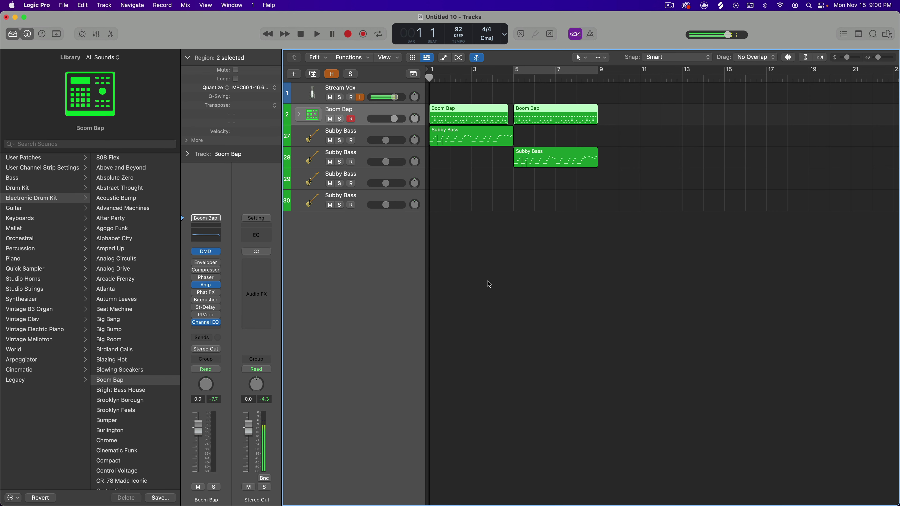
mouse_move(290, 114)
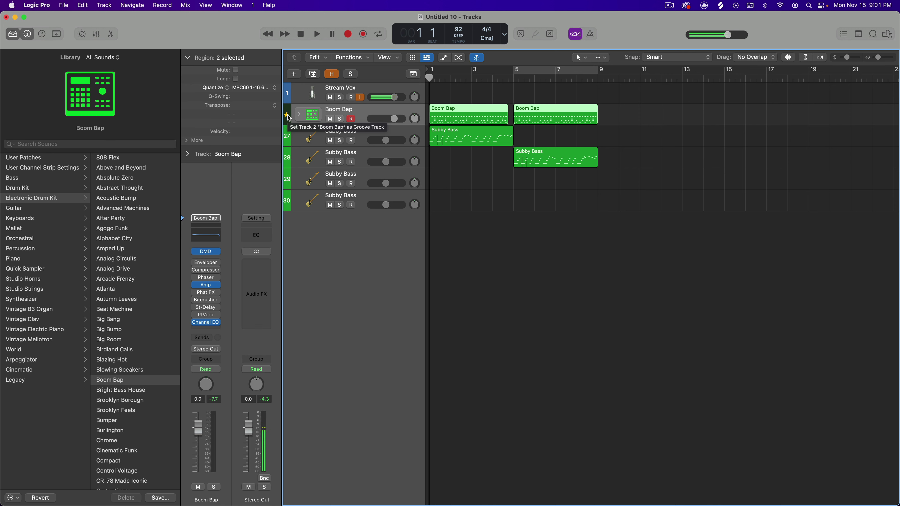
Star track 2, Boom Bap, as the project's groove track.
left_click(288, 117)
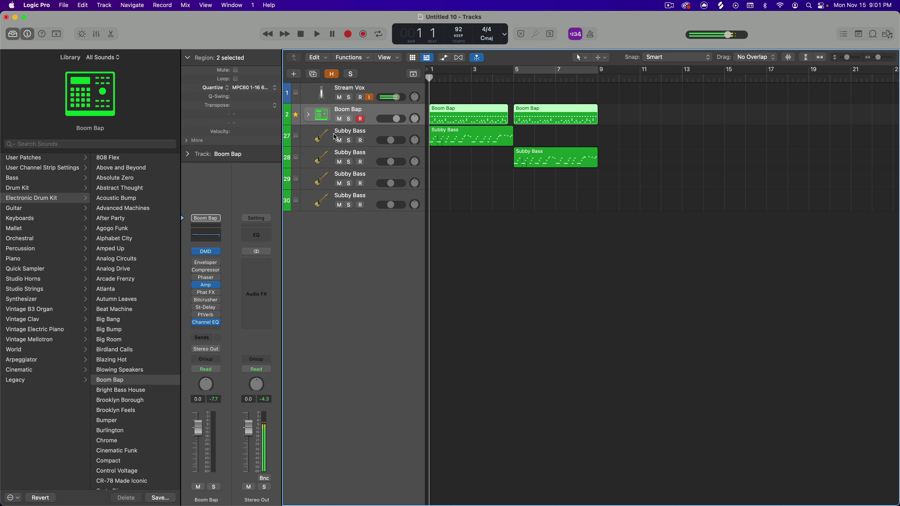
Select Subby Bass track 27, play through bar 5, then return to bar 1.
left_click(377, 135)
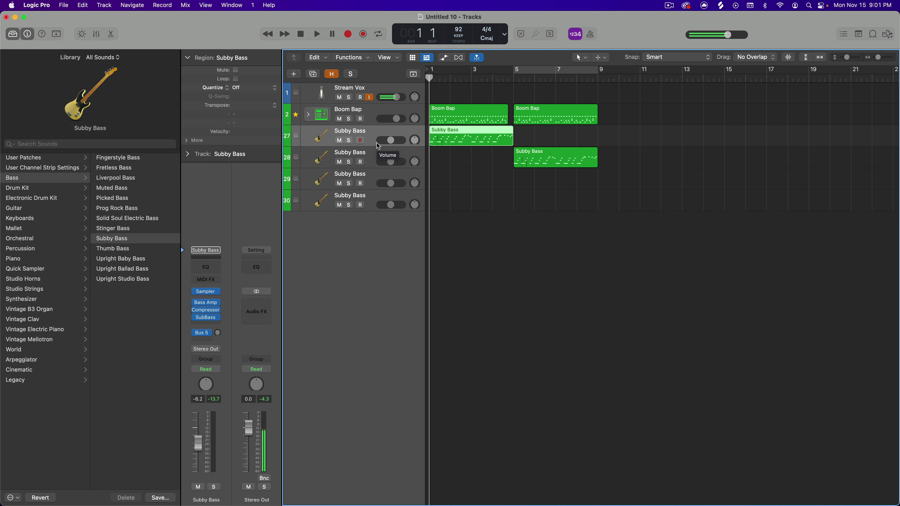
key("space")
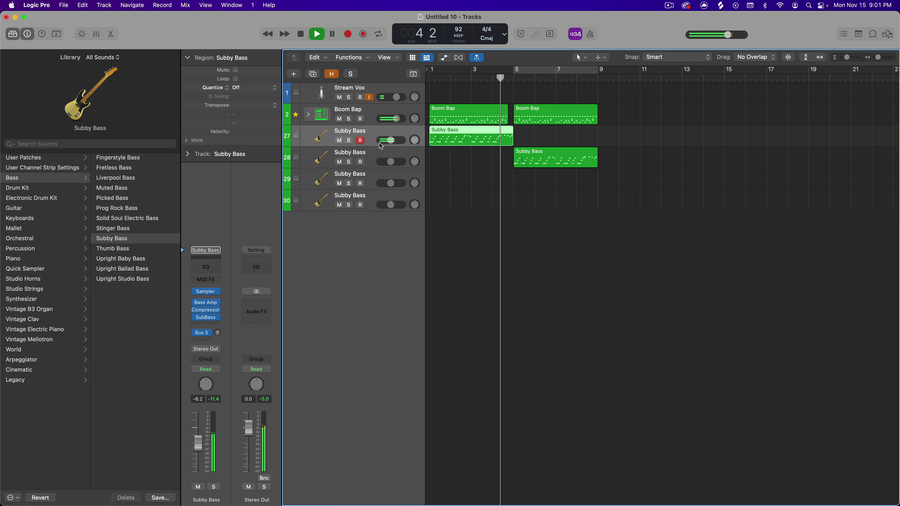
key("space")
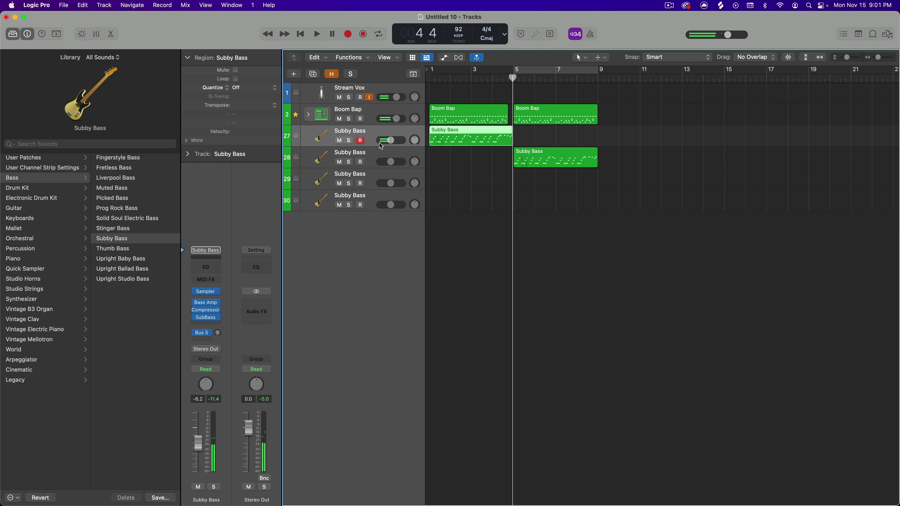
key("Return")
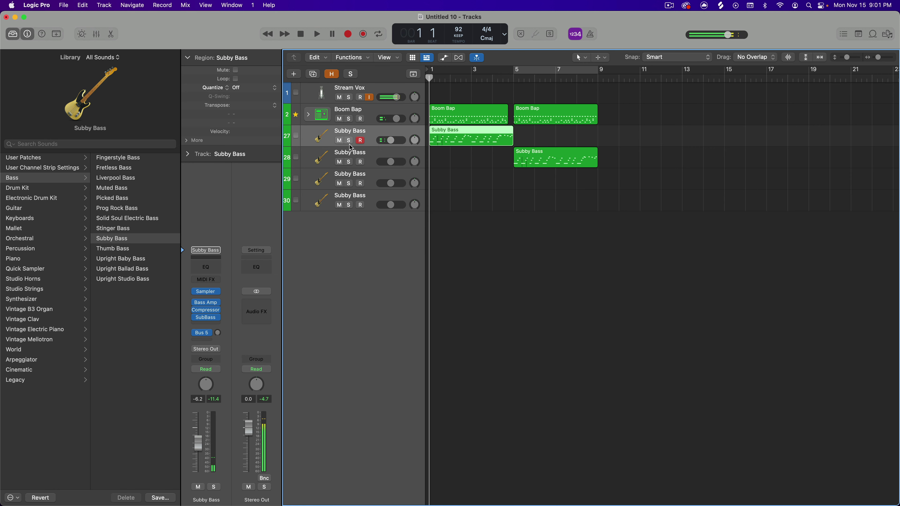
Tick track 27's groove checkbox to follow Boom Bap, audition it, then return to bar 1.
left_click(296, 136)
key("space")
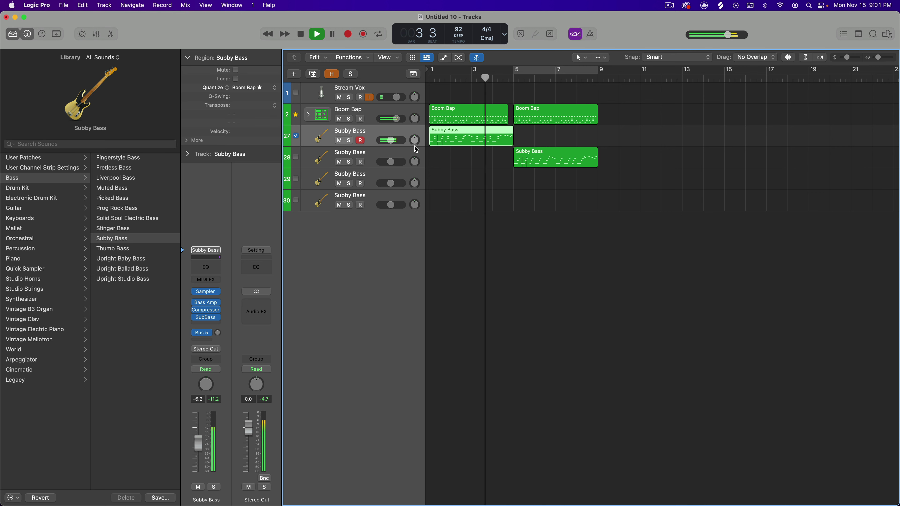
left_click(392, 158)
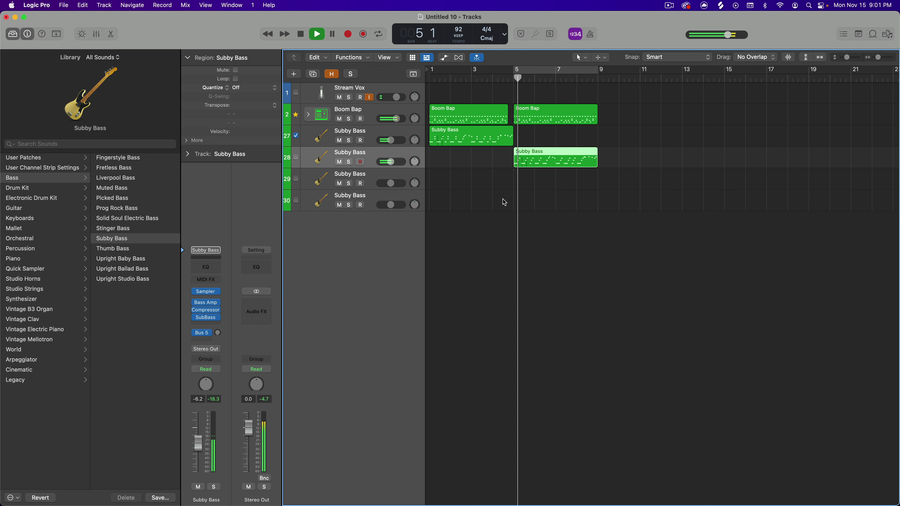
key("space")
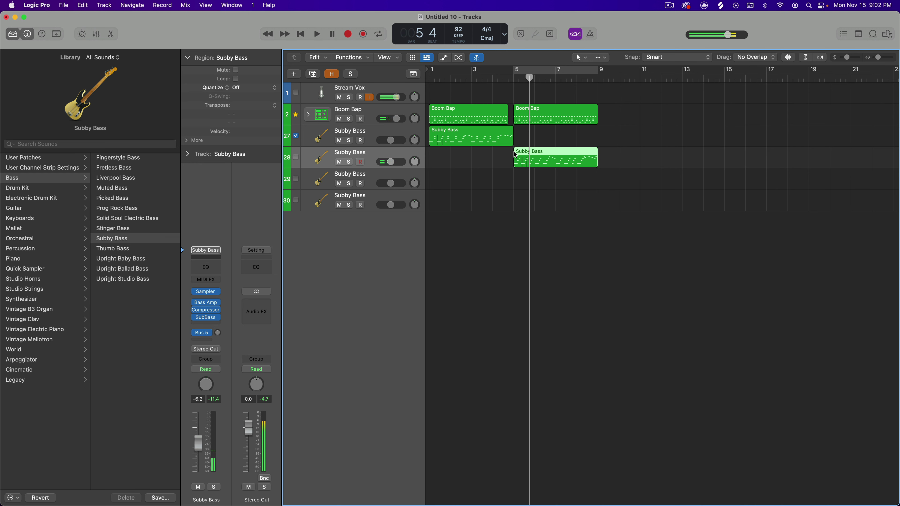
key("Return")
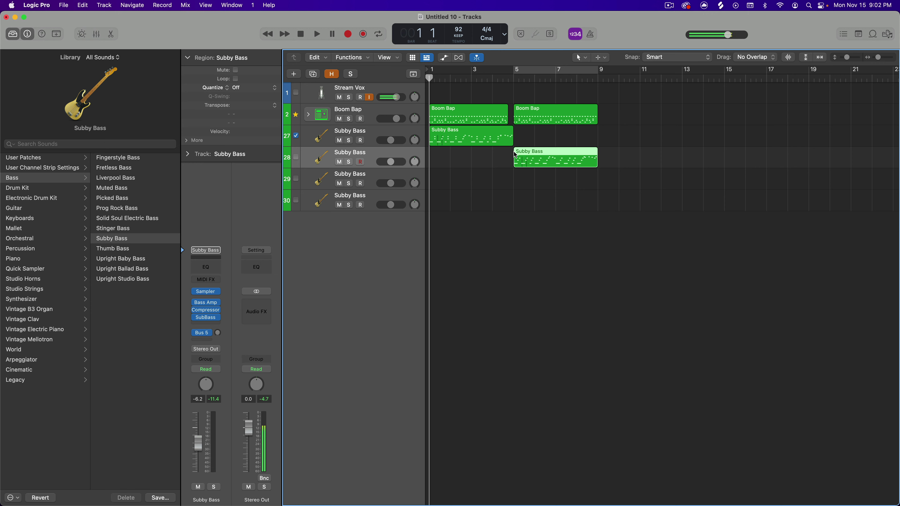
Change the Boom Bap regions' quantize from MPC60 1-16 60% Swing to Off.
left_click(359, 113)
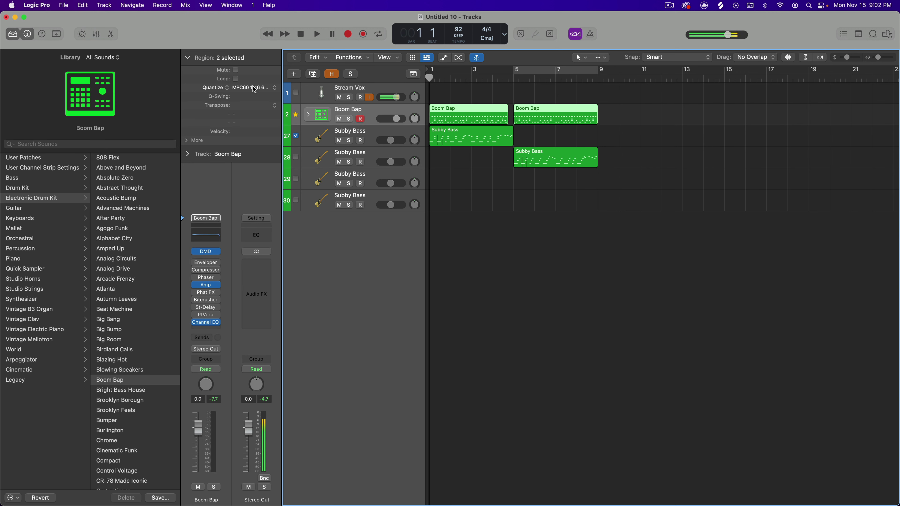
left_click(258, 89)
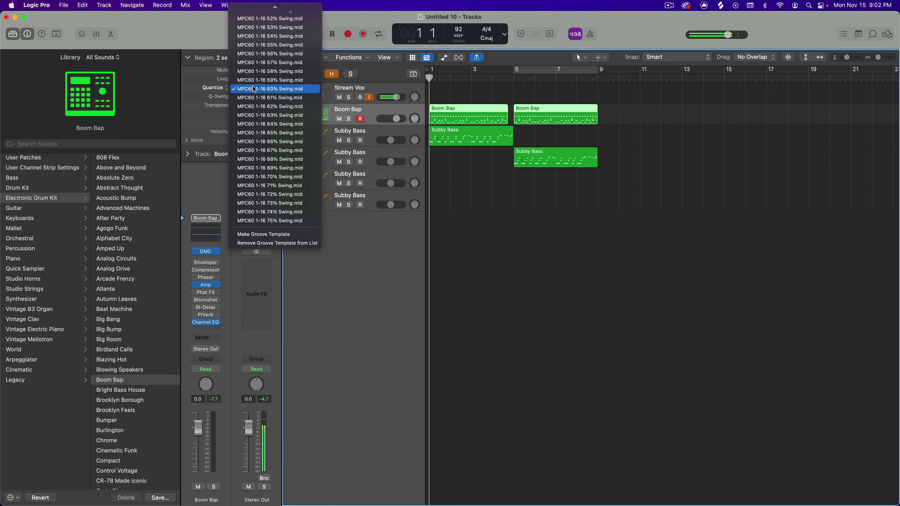
left_click(287, 89)
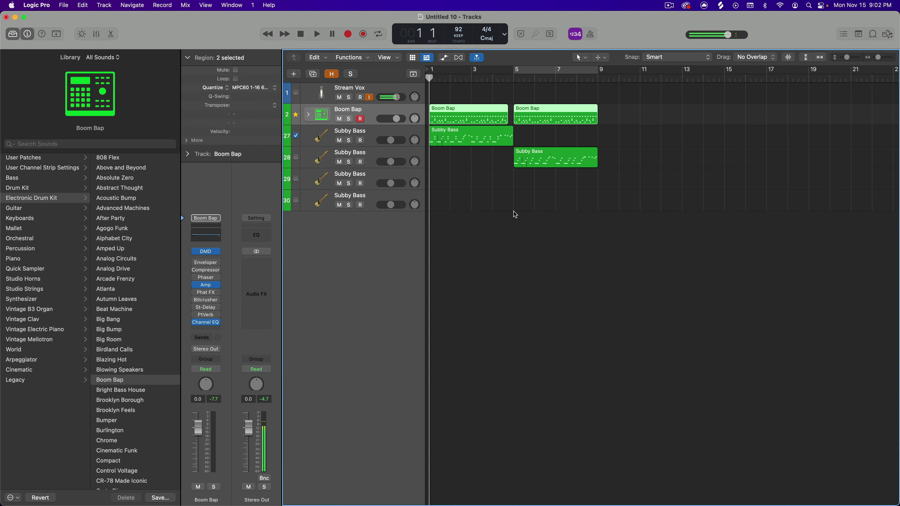
left_click(517, 76)
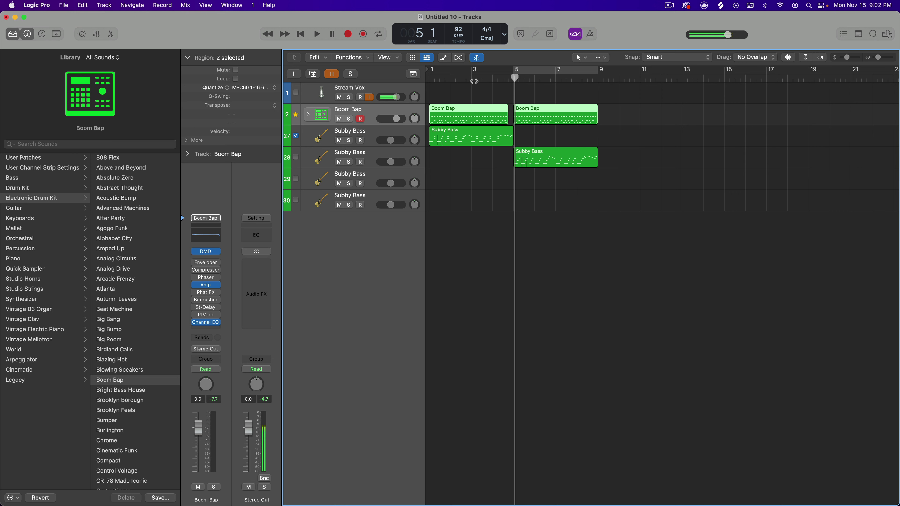
left_click(237, 88)
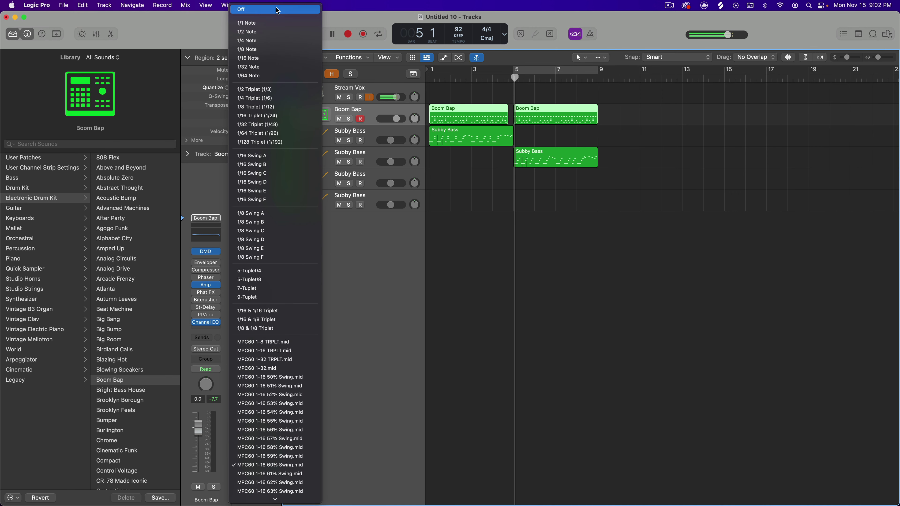
left_click(279, 12)
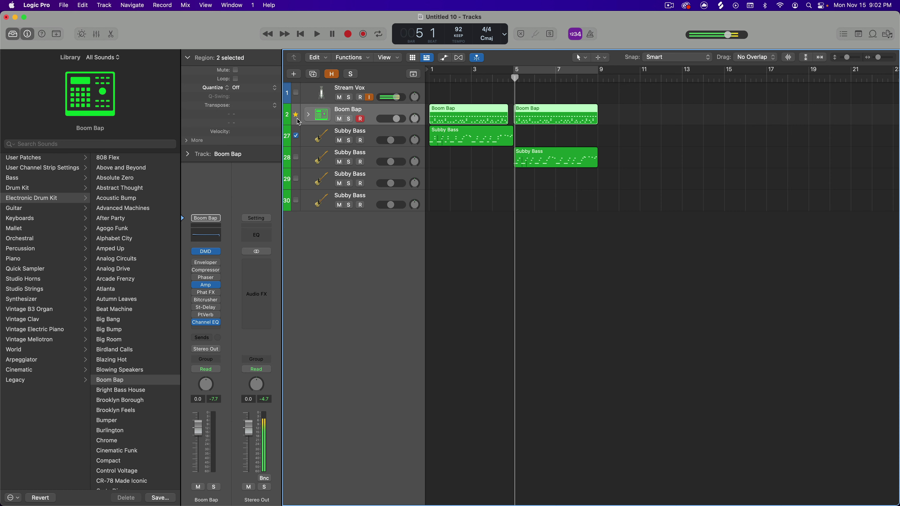
left_click(361, 133)
left_click(373, 114)
key("Return")
key("space")
key("space")
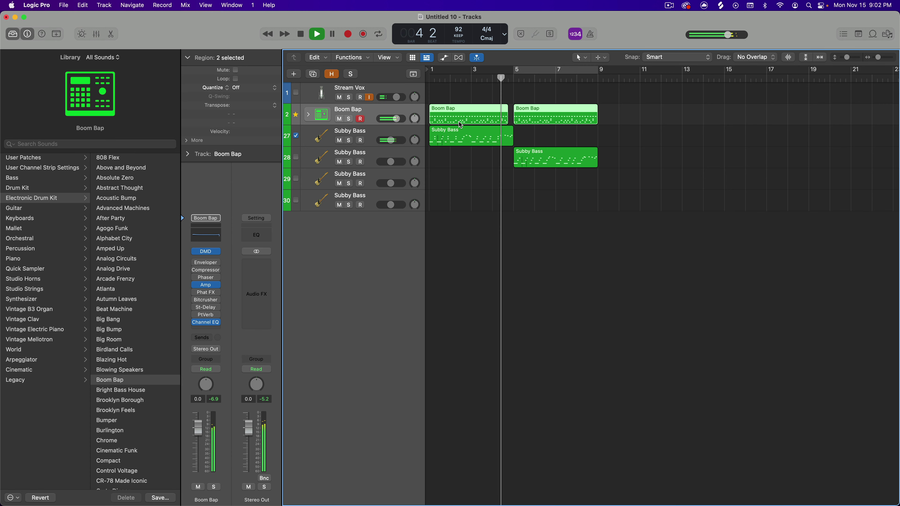
key("space")
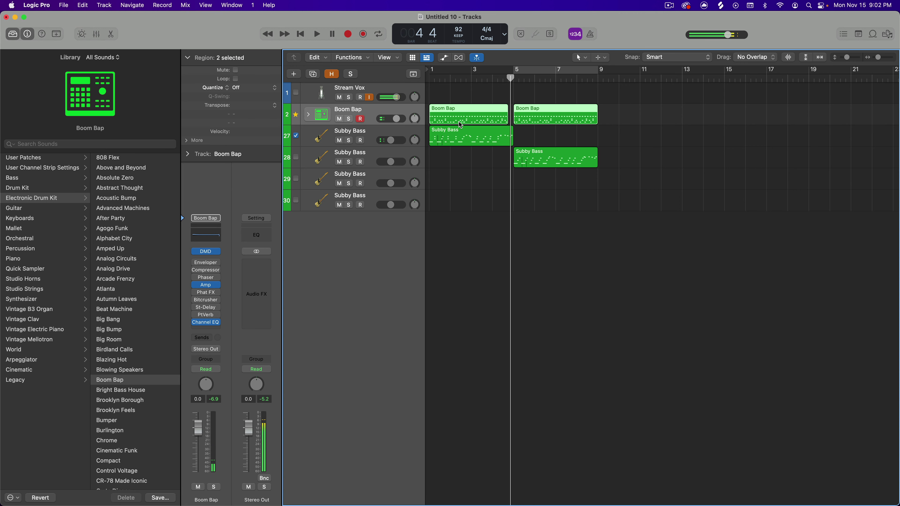
key("Return")
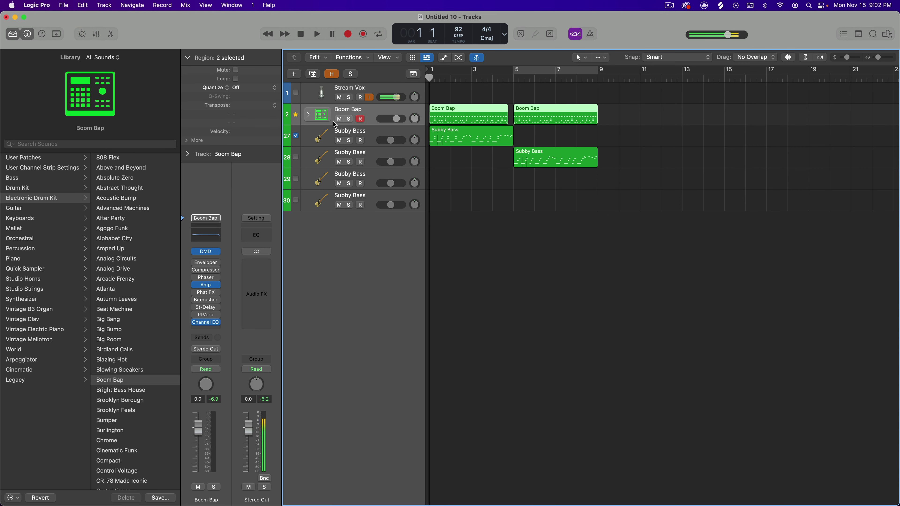
Quantize the Boom Bap regions to 1/16 Swing B and play to hear the feel.
left_click(237, 88)
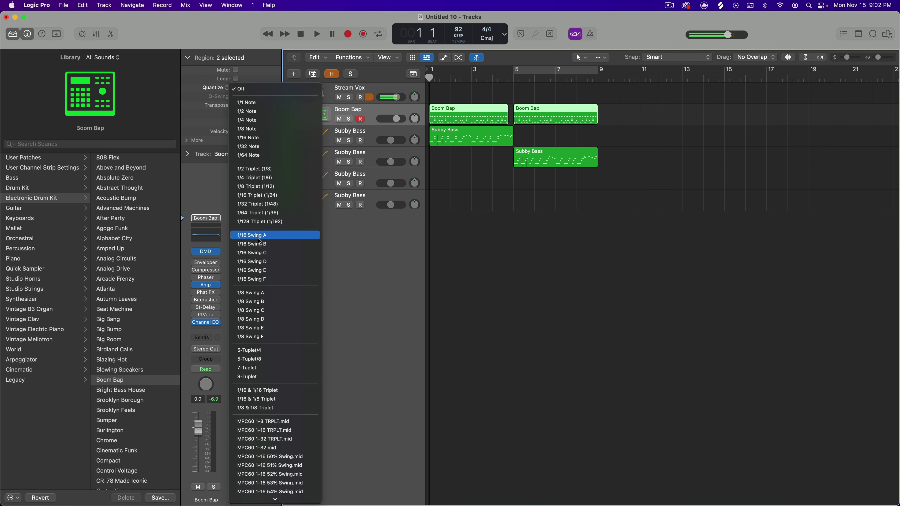
left_click(263, 245)
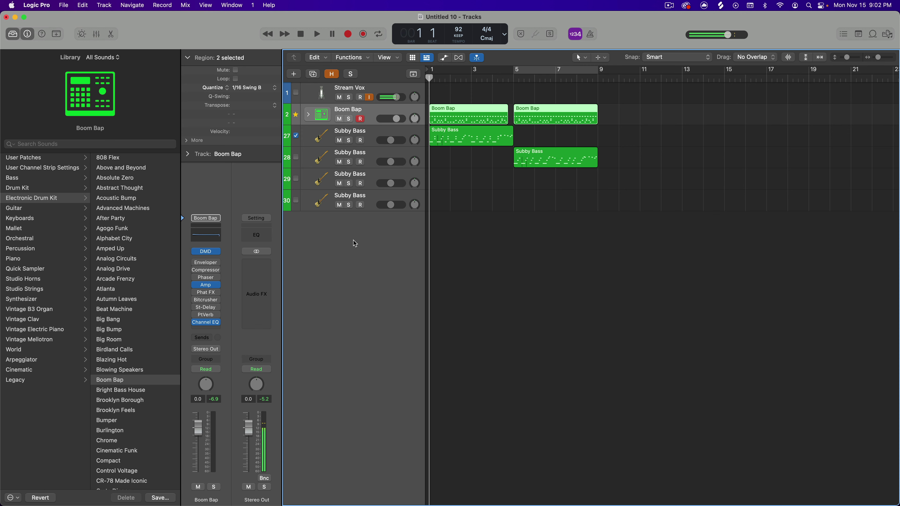
key("space")
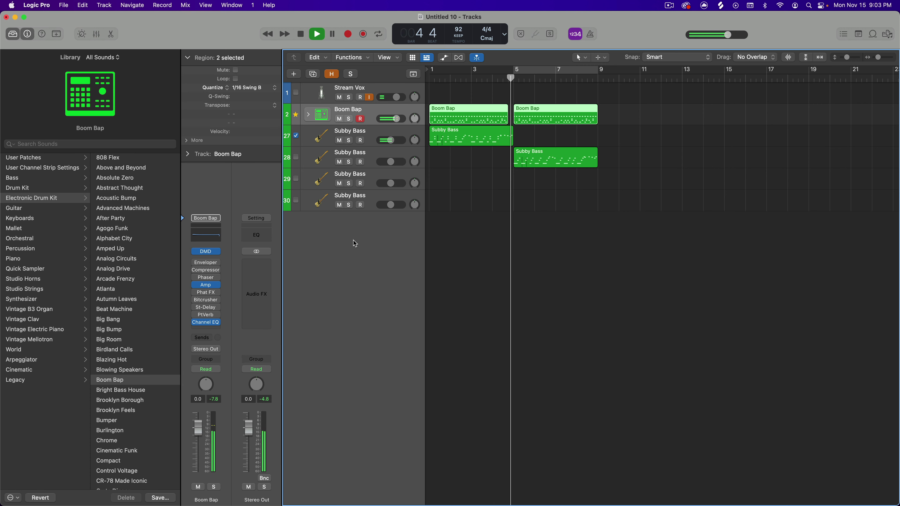
key("space")
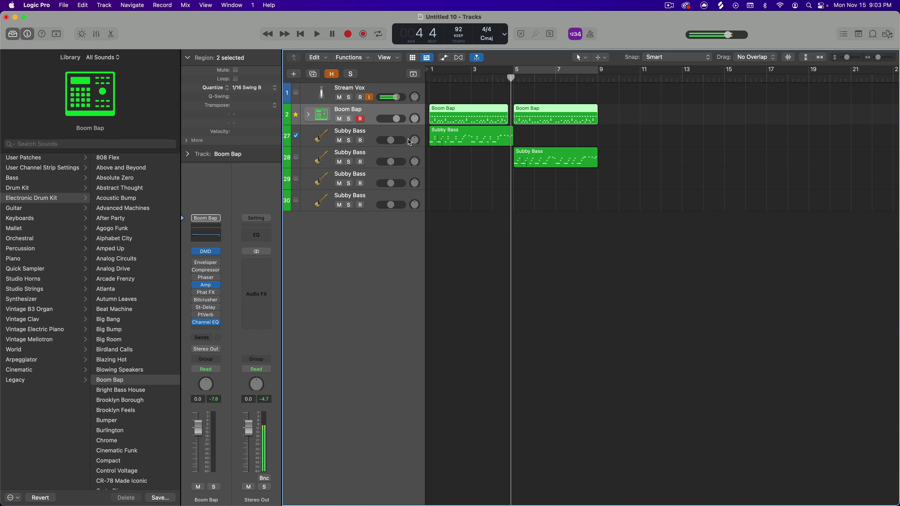
Select the first Subby Bass region and confirm its Quantize reads Boom Bap ★.
left_click(447, 141)
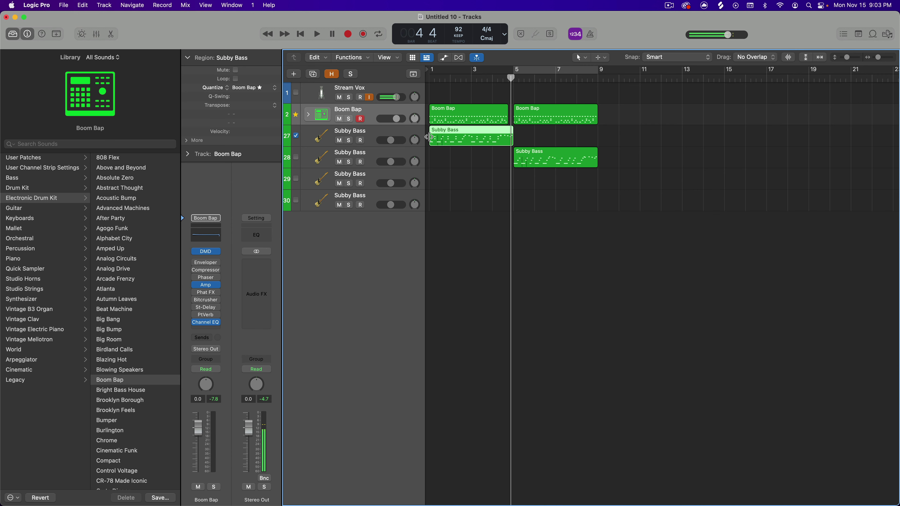